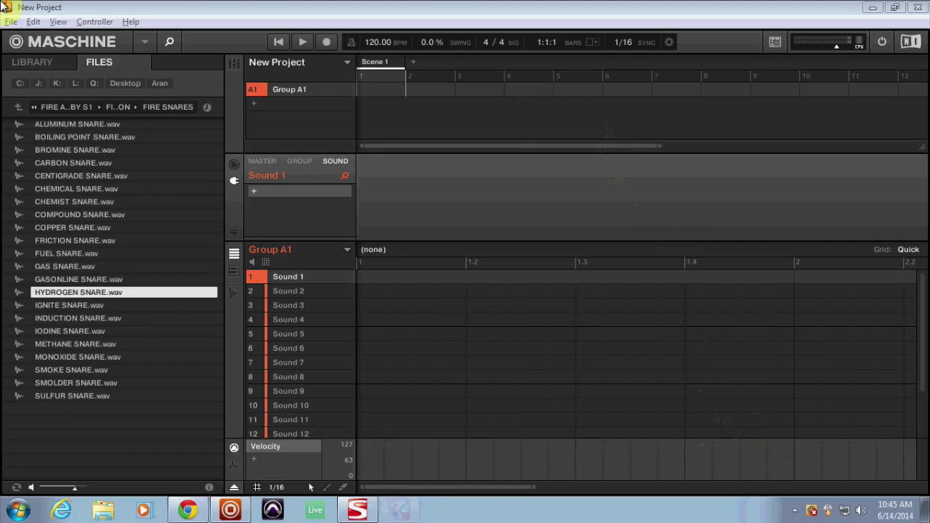
Go up to FIRE DRUM COLLECTION, showing hats, kicks, loops and breaks, and snares folders
click(19, 107)
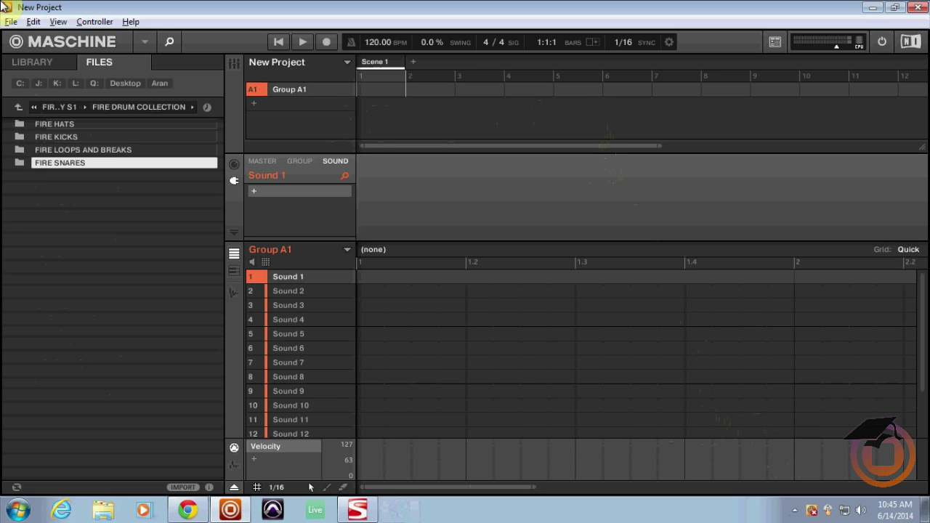
Open FIRE LOOPS AND BREAKS and select DEMOLITION LOOP 2 150.wav to preview it
click(29, 150)
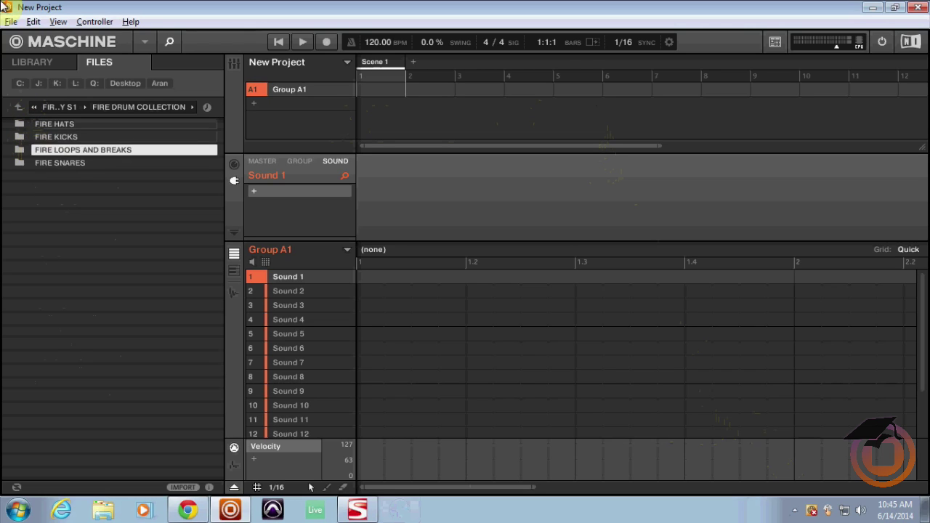
double_click(41, 152)
click(51, 153)
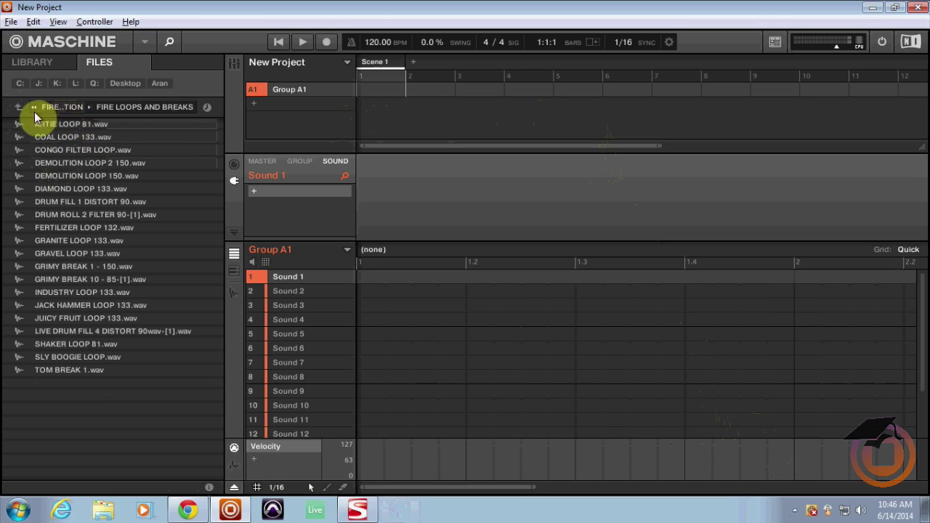
click(72, 163)
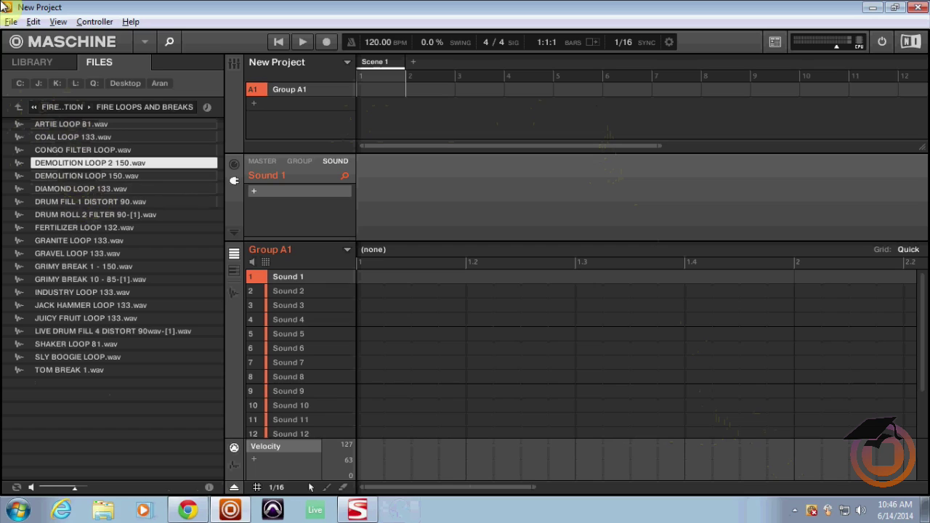
Load DEMOLITION LOOP 2 150.wav onto Sound 1 of Group A1 and show its Sample Editor
drag(87, 163, 276, 280)
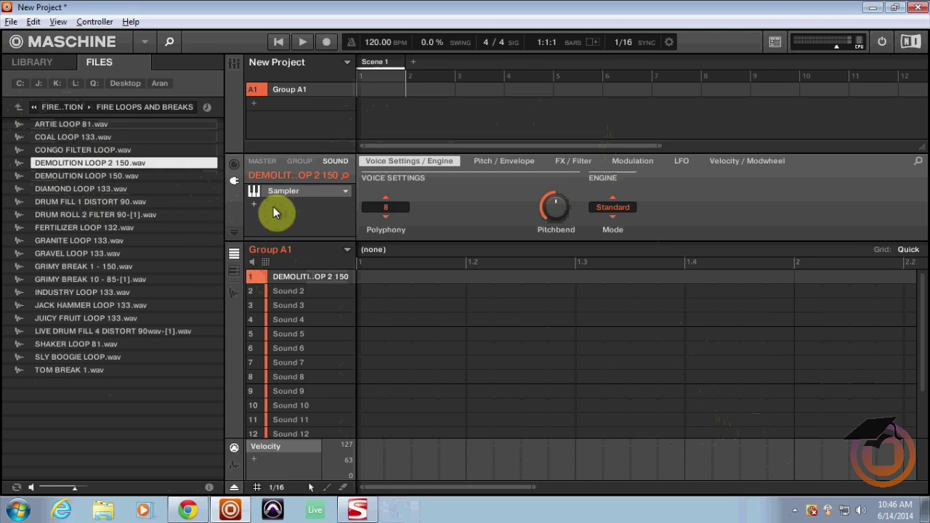
key(ctrl+e)
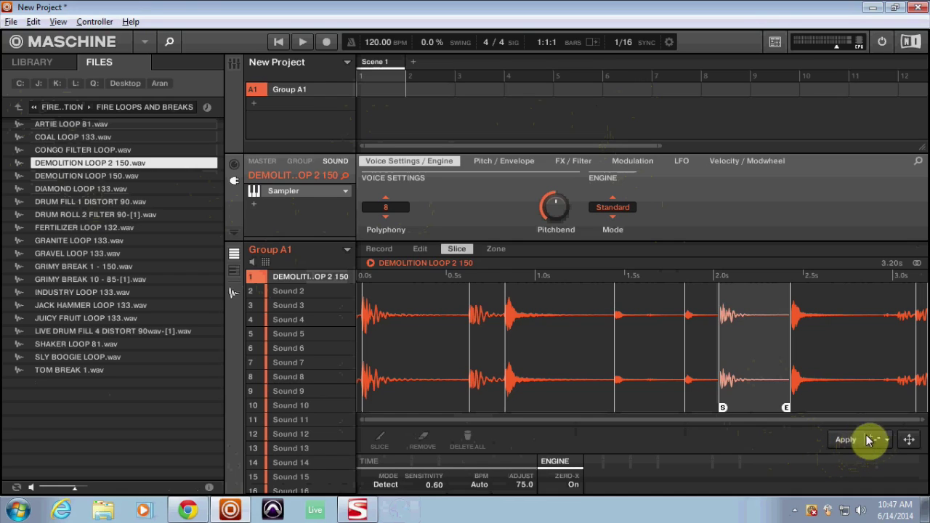
Apply the detected slices across the keys with the No Pattern option
click(876, 442)
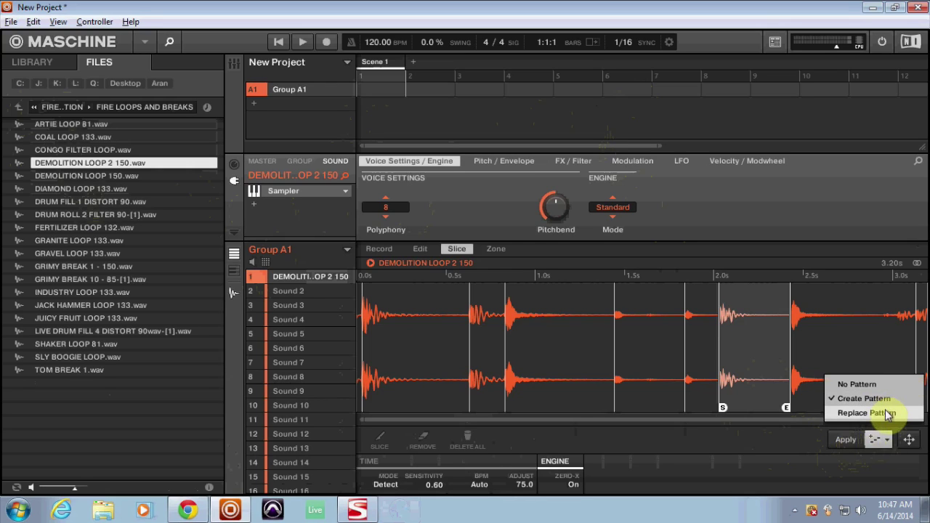
click(886, 385)
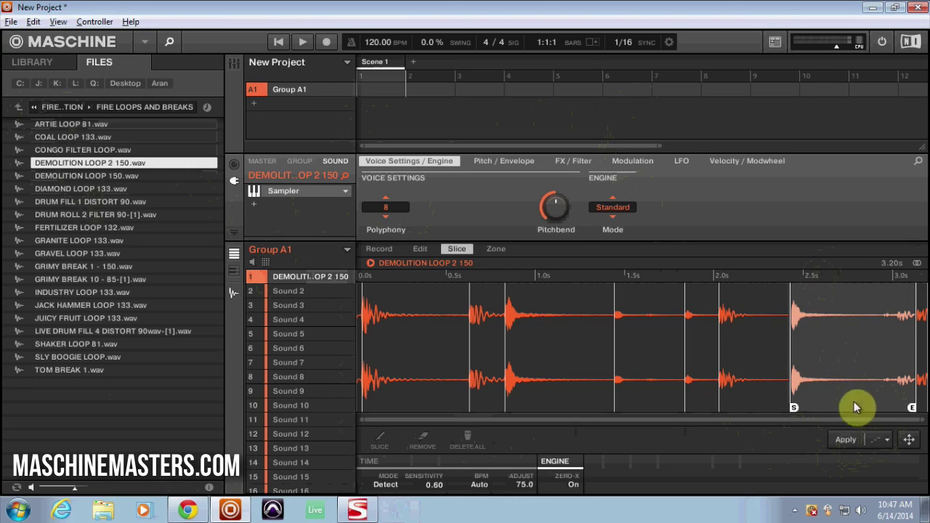
click(844, 442)
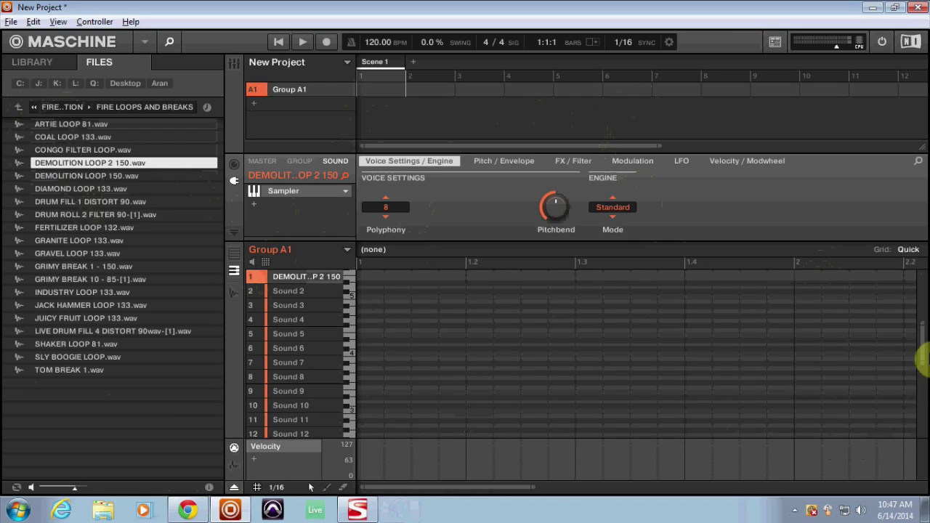
drag(917, 329, 922, 438)
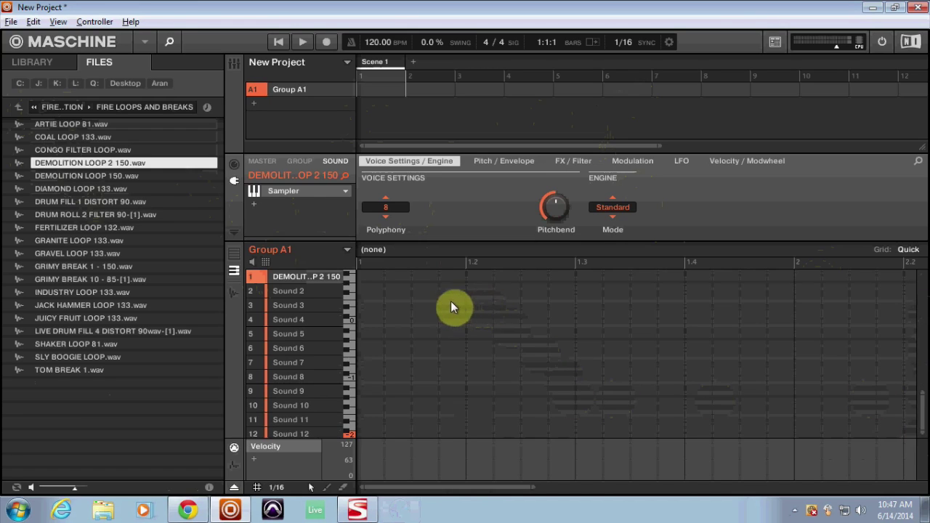
scroll(450, 306, up, 4)
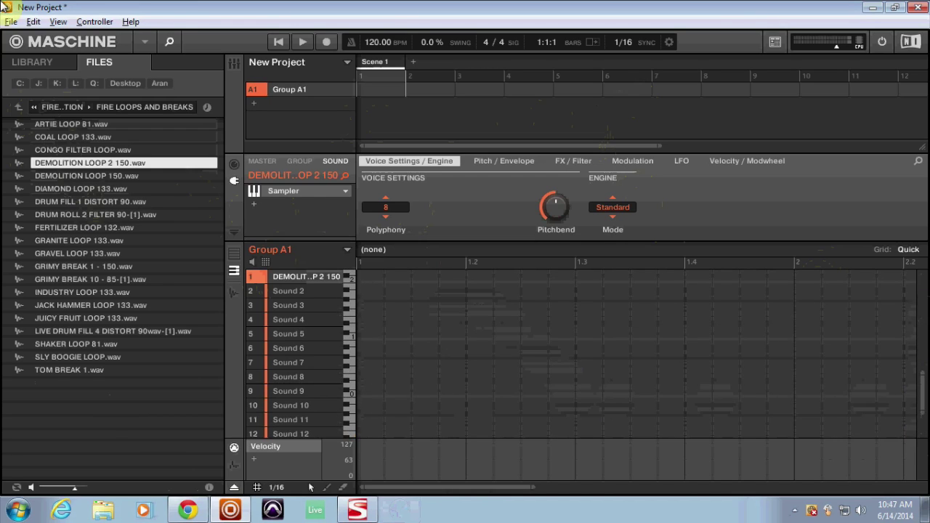